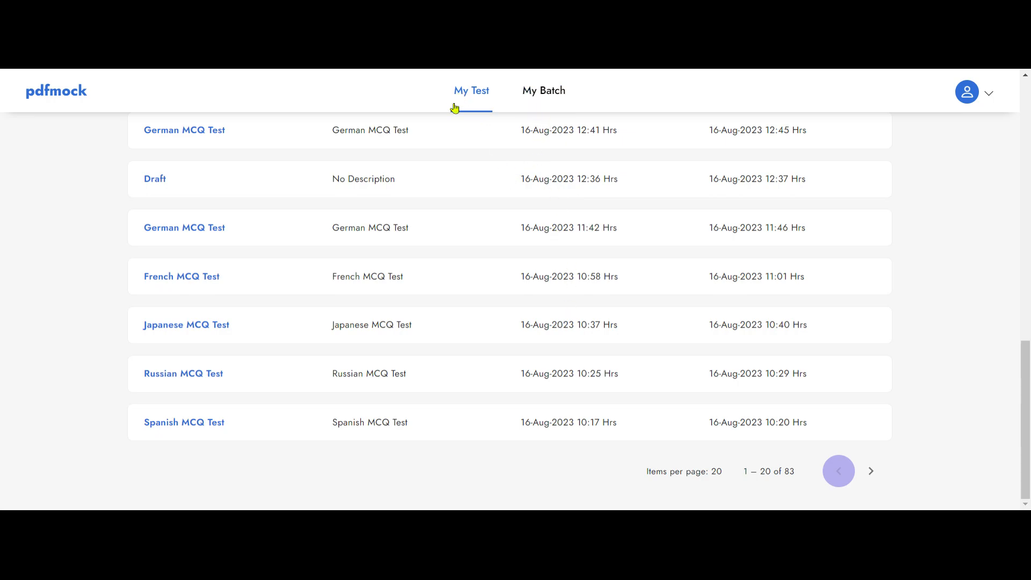
Start a new test from the tests list, based on the official LSAT PrepTest PDF
scroll(429, 215, "up", 15)
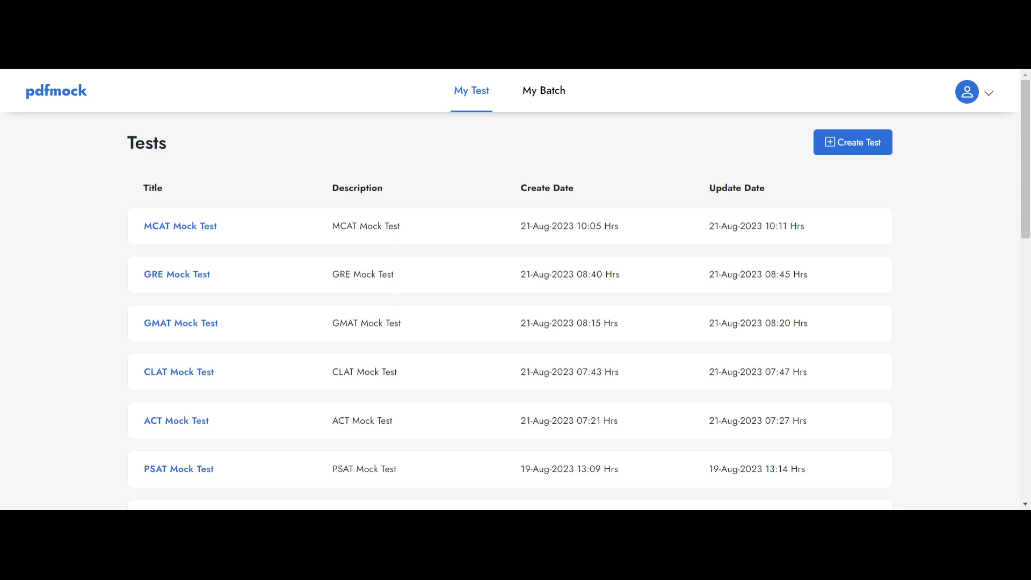
left_click(853, 142)
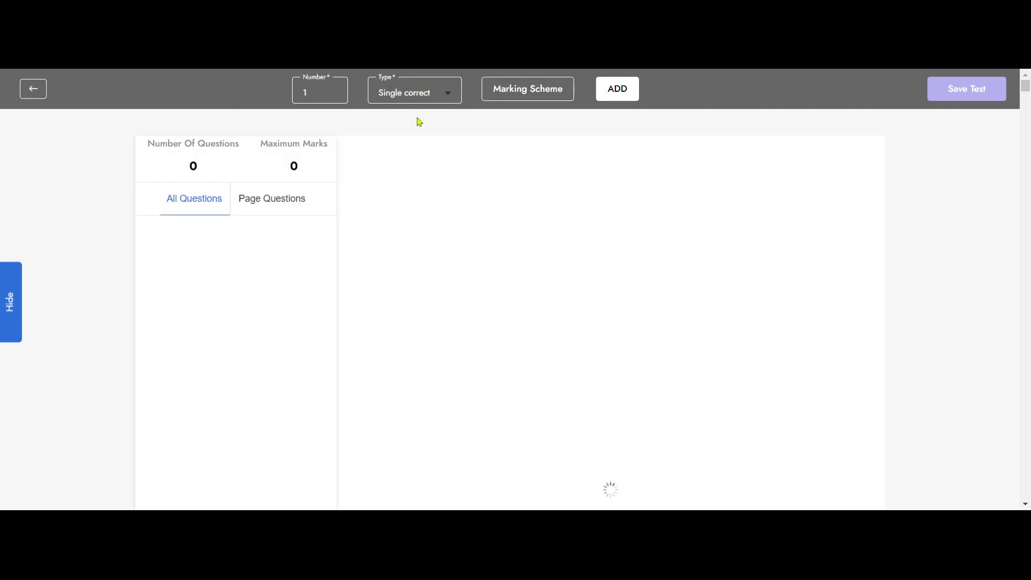
Look through the LSAT PrepTest PDF from the cover and introductory pages to the Section I questions
scroll(676, 304, "down", 3)
scroll(676, 304, "up", 2)
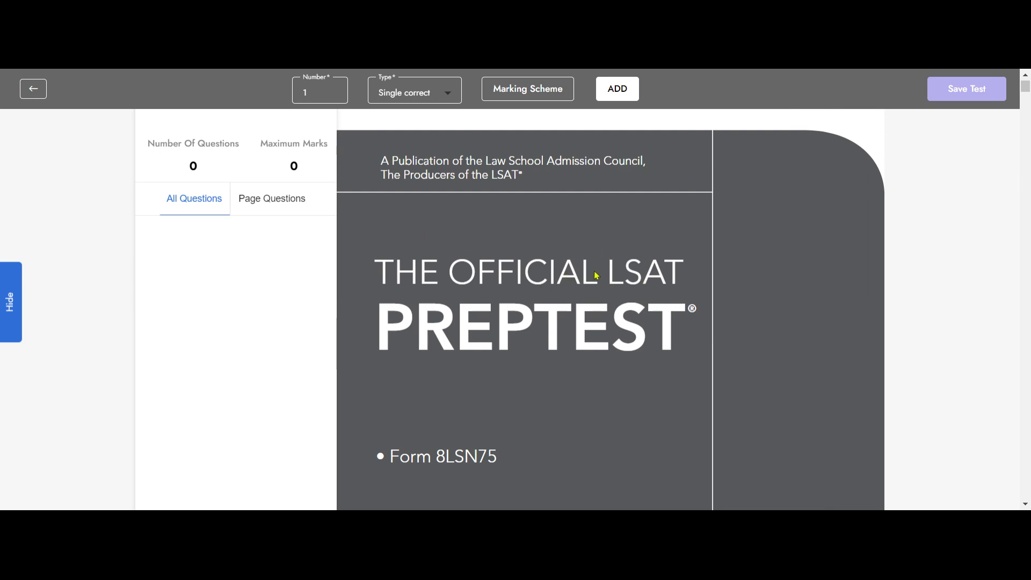
scroll(618, 279, "down", 15)
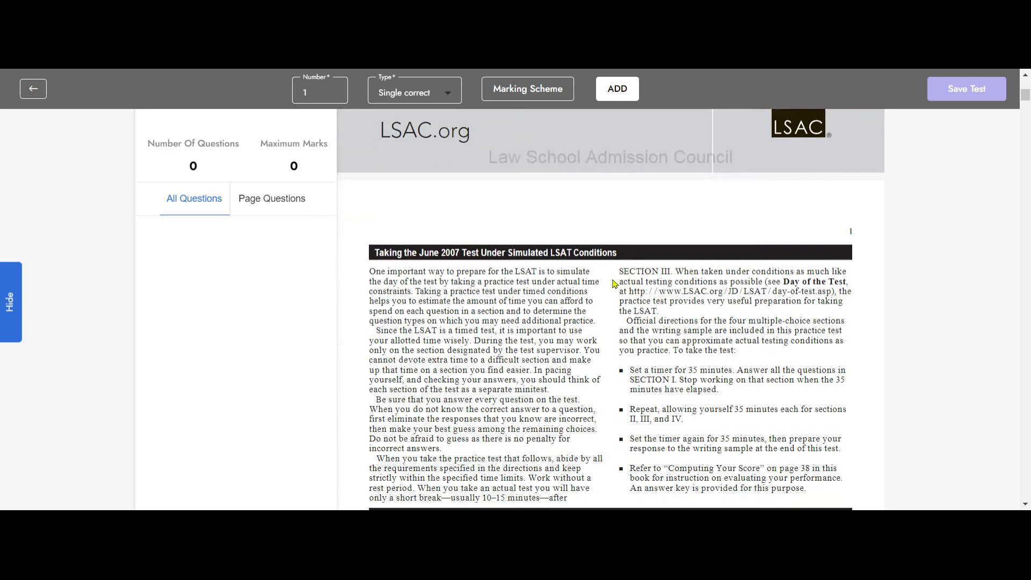
scroll(617, 278, "up", 5)
scroll(609, 315, "up", 3)
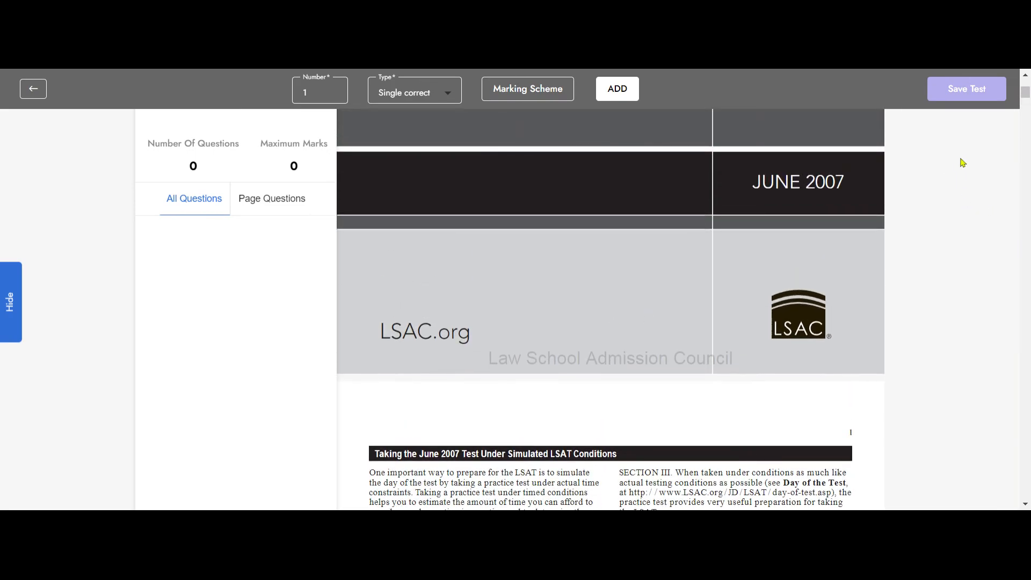
scroll(626, 283, "up", 5)
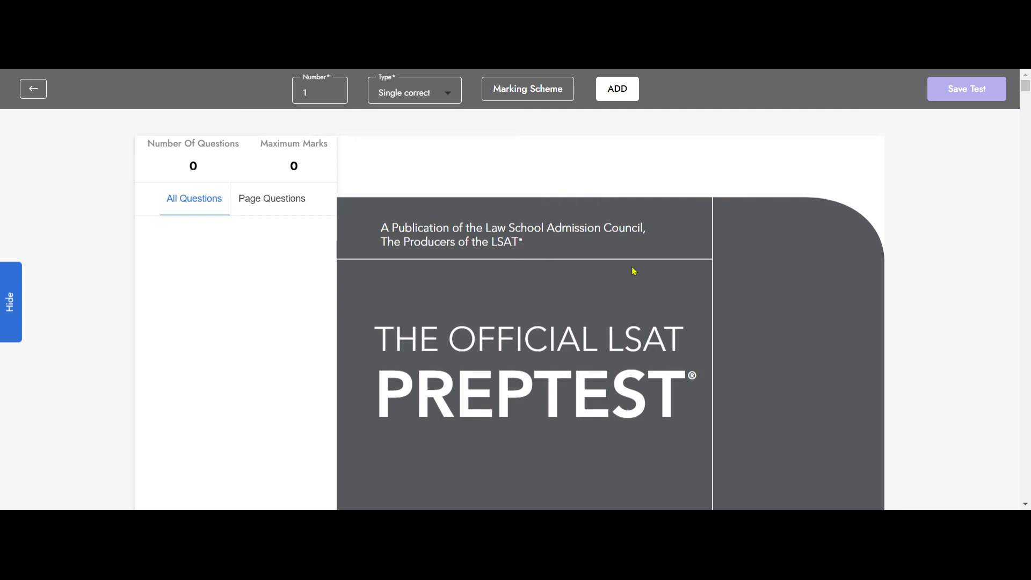
scroll(711, 274, "down", 3)
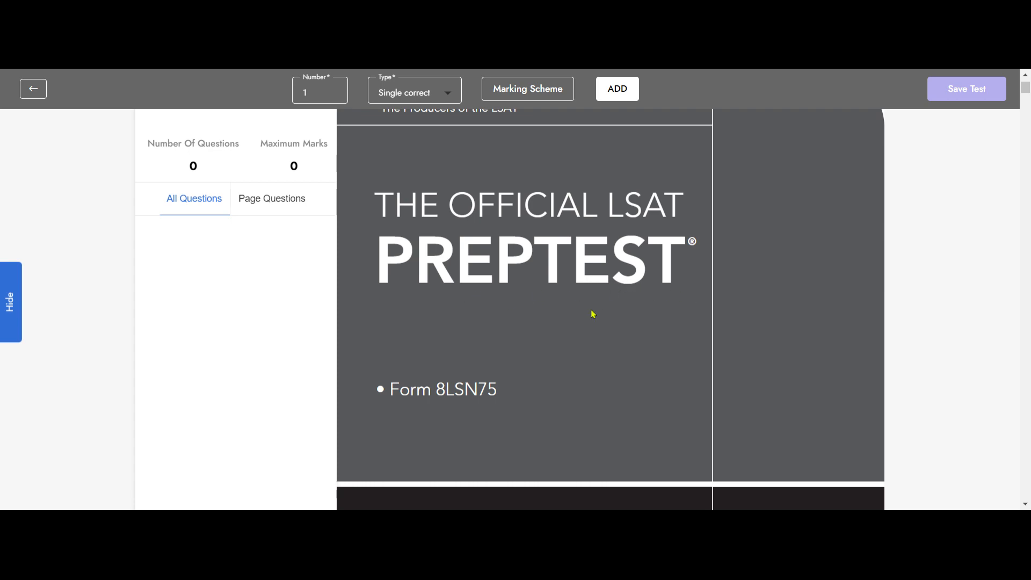
scroll(592, 314, "down", 10)
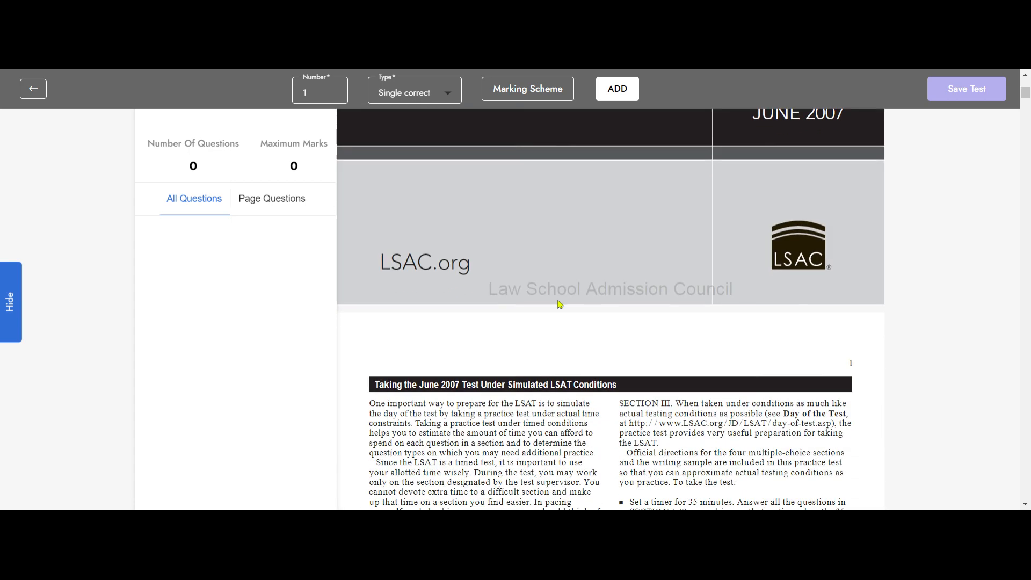
scroll(654, 306, "down", 10)
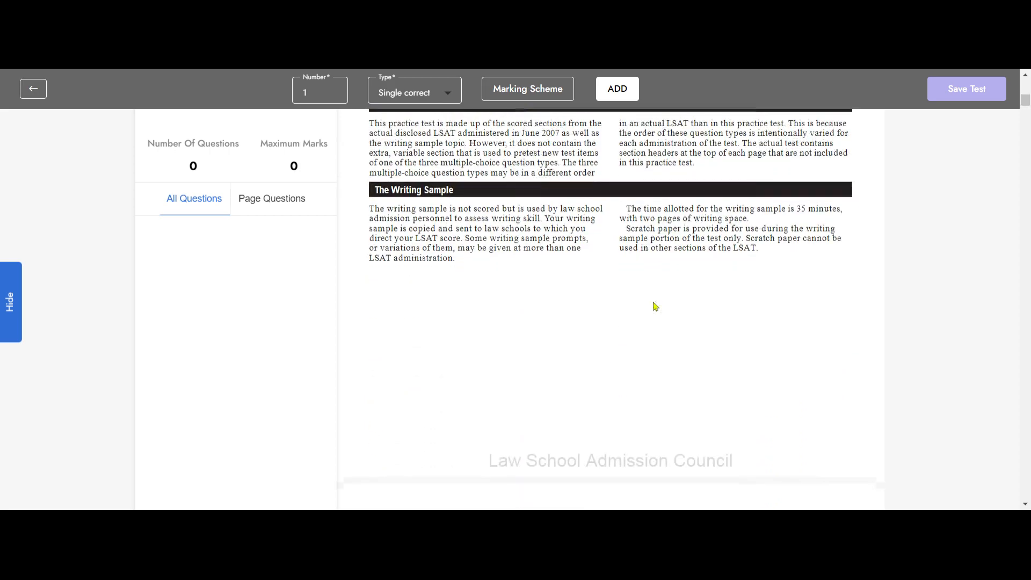
scroll(655, 307, "down", 3)
scroll(661, 306, "up", 15)
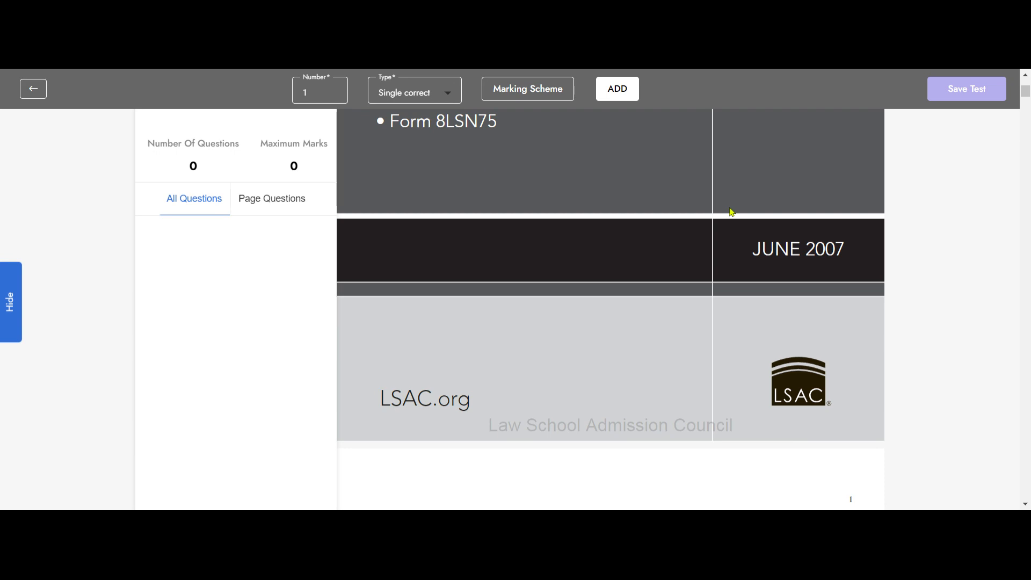
scroll(626, 255, "up", 3)
scroll(627, 253, "down", 8)
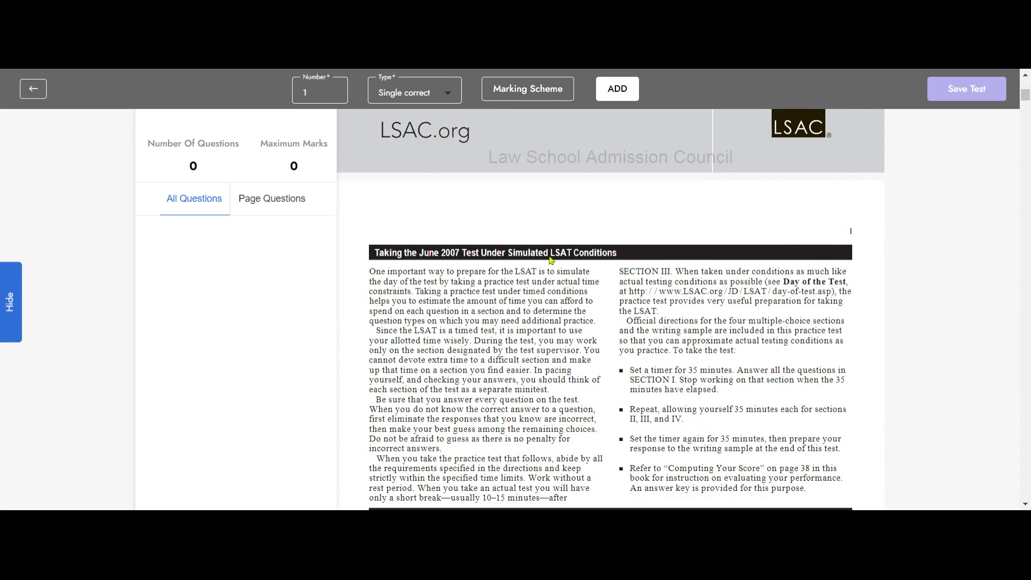
scroll(553, 293, "down", 3)
scroll(555, 242, "down", 1)
scroll(554, 240, "down", 7)
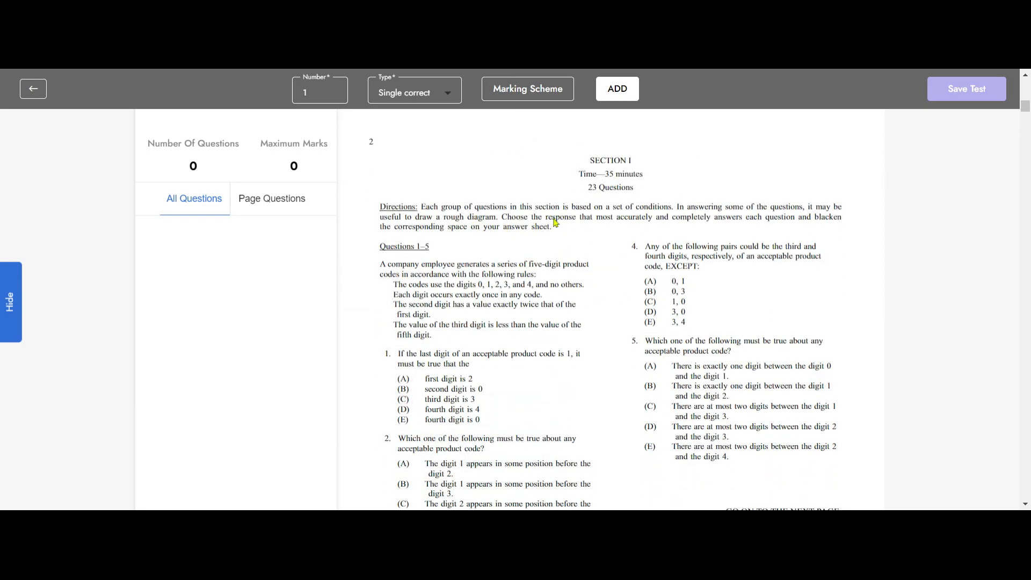
scroll(555, 219, "down", 1)
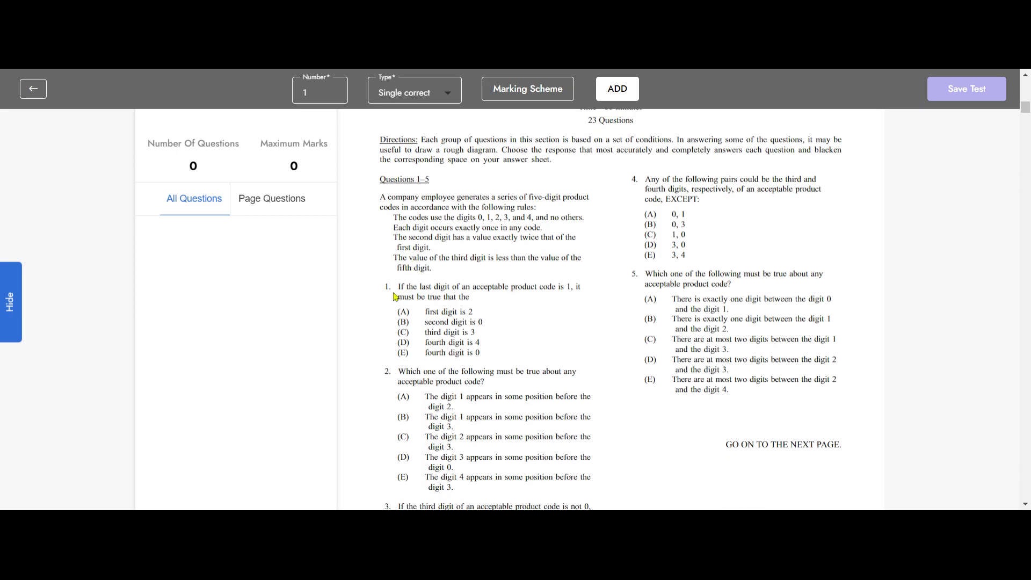
Keep the question type as Single correct and set the marking scheme to 2 for correct and -1 for incorrect answers
left_click(443, 96)
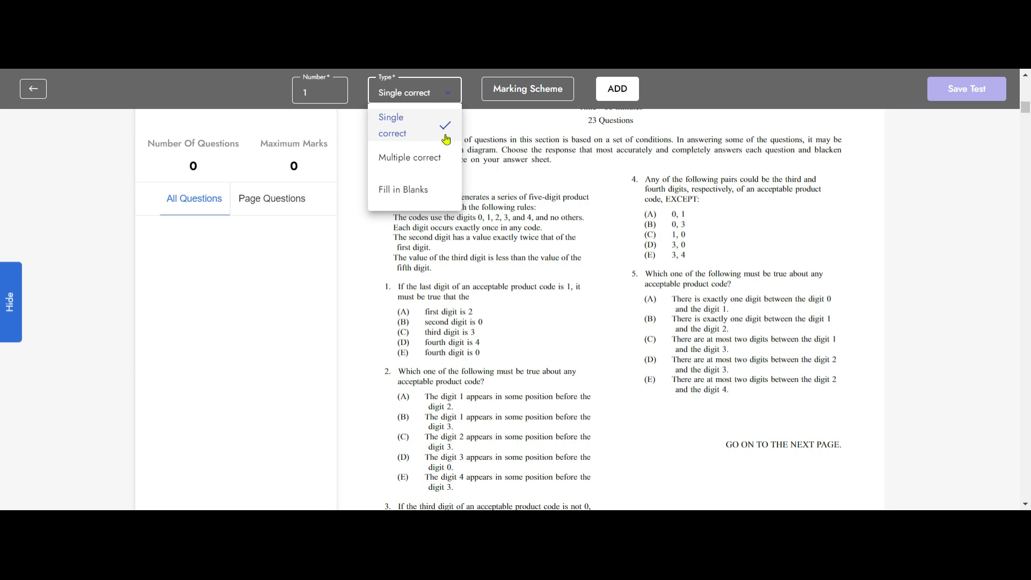
left_click(499, 145)
left_click(533, 95)
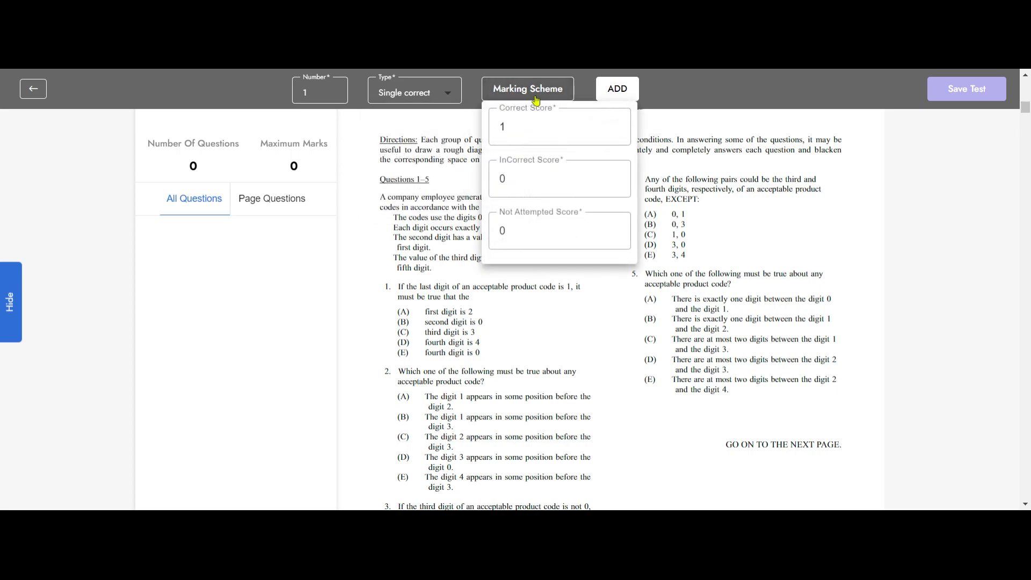
left_click(615, 124)
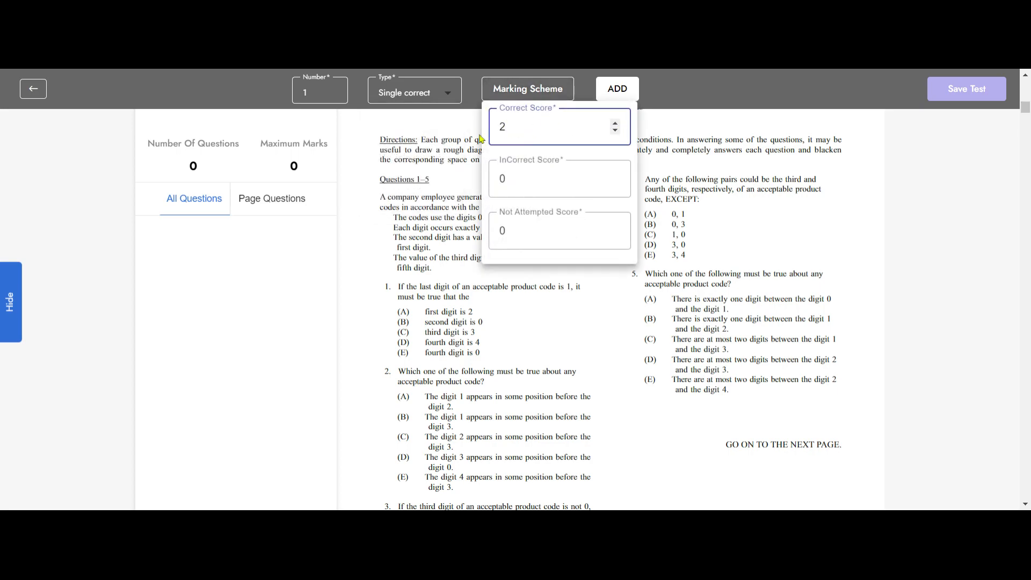
left_click(615, 183)
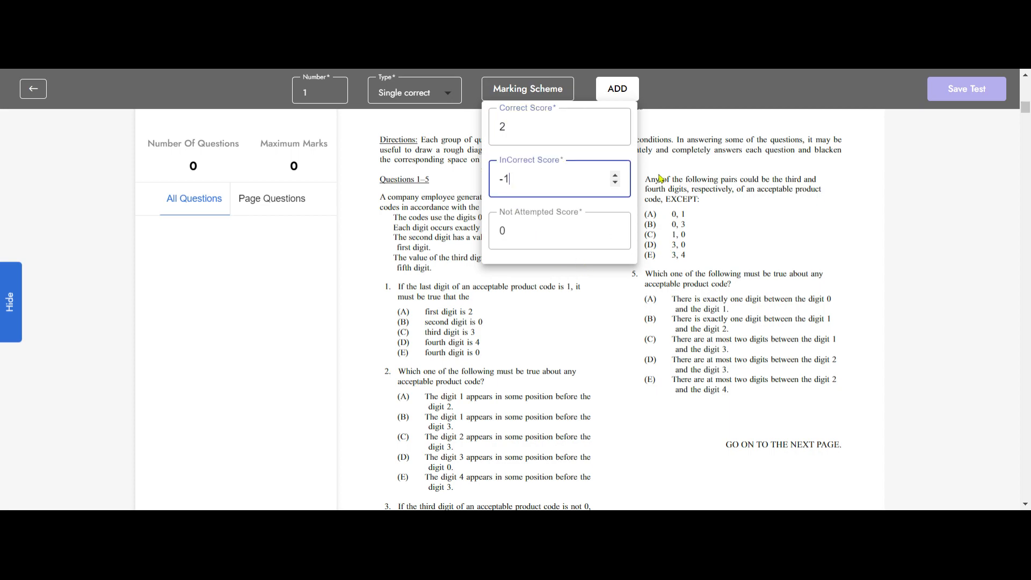
left_click(757, 256)
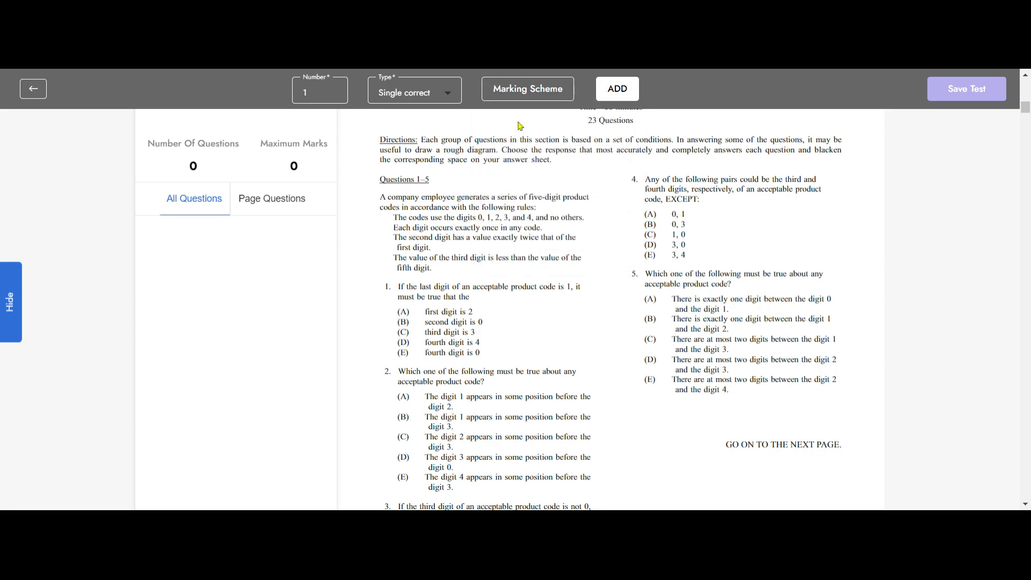
left_click(537, 98)
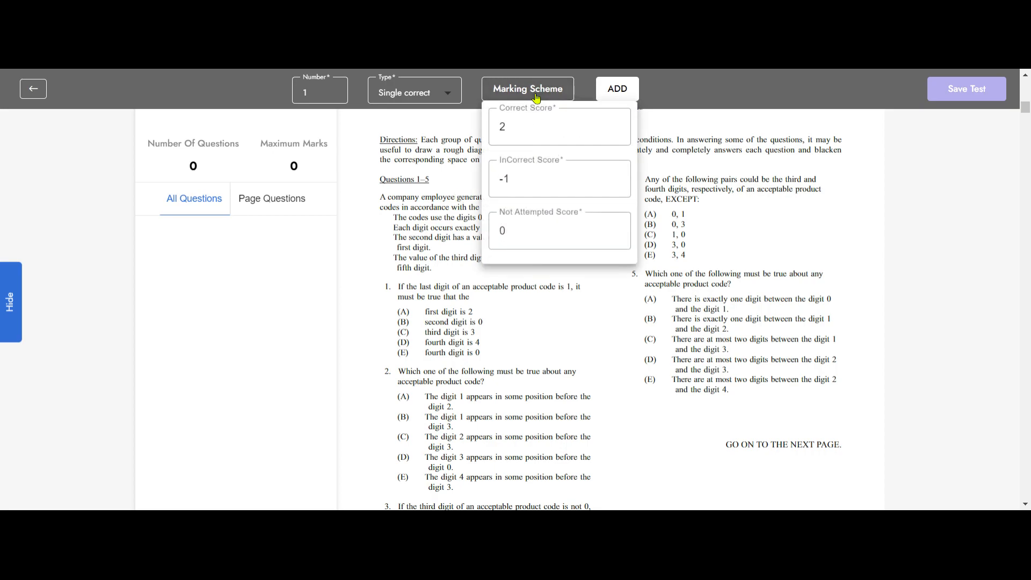
left_click(617, 89)
Add question 1 with answer bubbles over options A to E, mark option C as correct, and save it
left_click(617, 88)
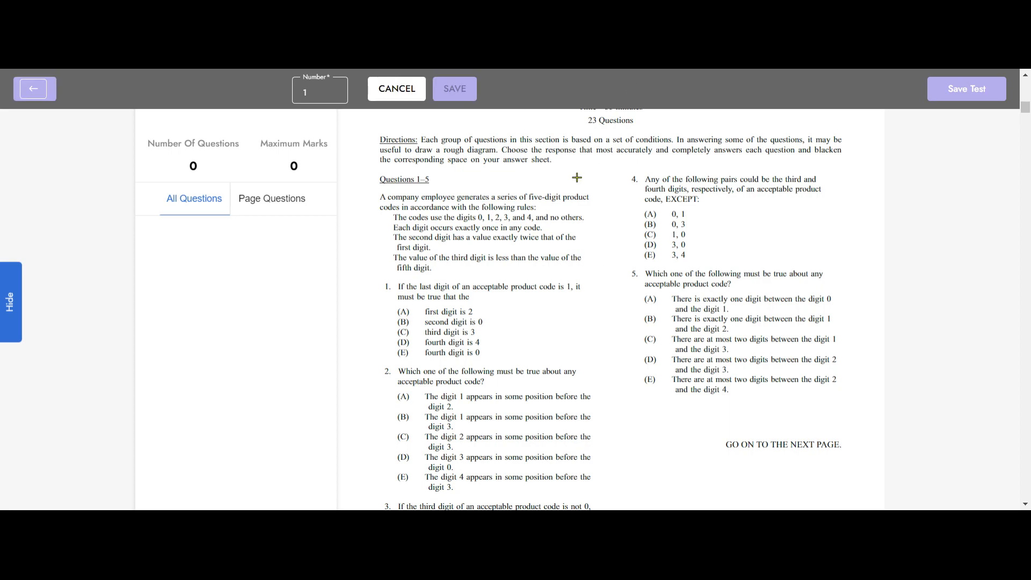
scroll(475, 220, "down", 1)
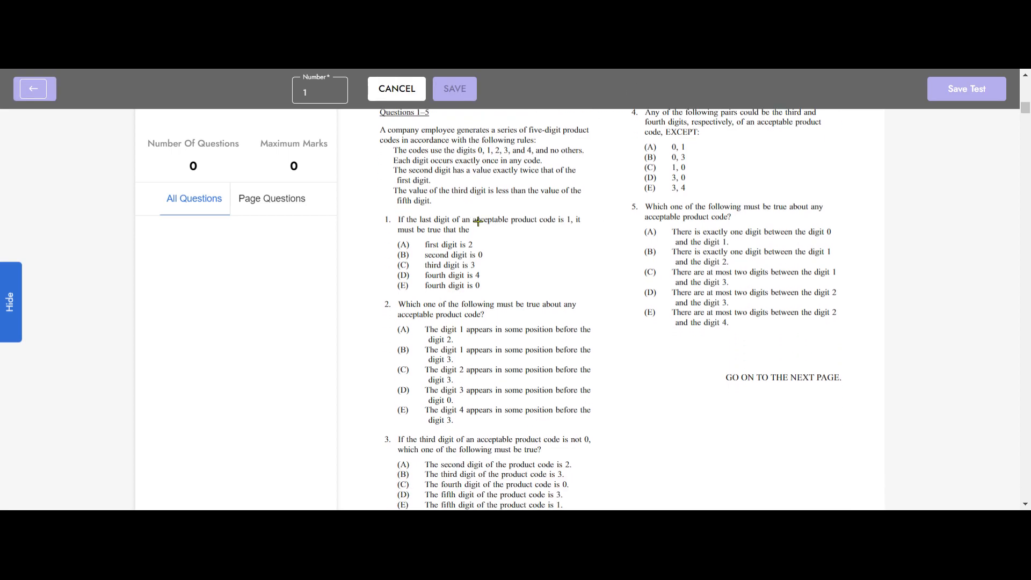
left_click(403, 245)
left_click(403, 254)
left_click(403, 265)
left_click(403, 276)
left_click(402, 285)
left_click(403, 267)
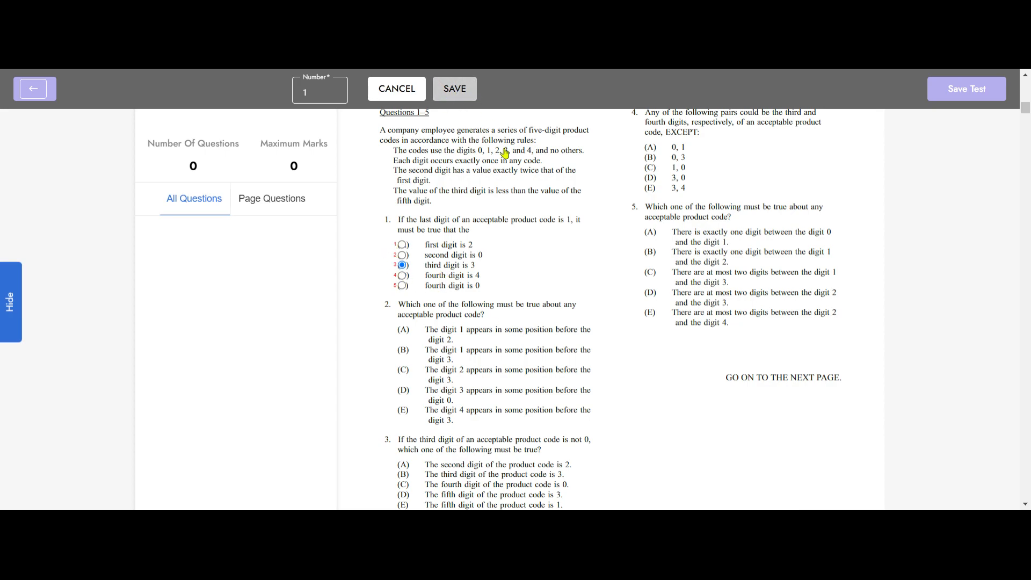
left_click(454, 90)
Add question 2 with answer bubbles over options A to E, mark option E as correct, and save it
left_click(617, 89)
scroll(607, 269, "down", 1)
left_click(404, 263)
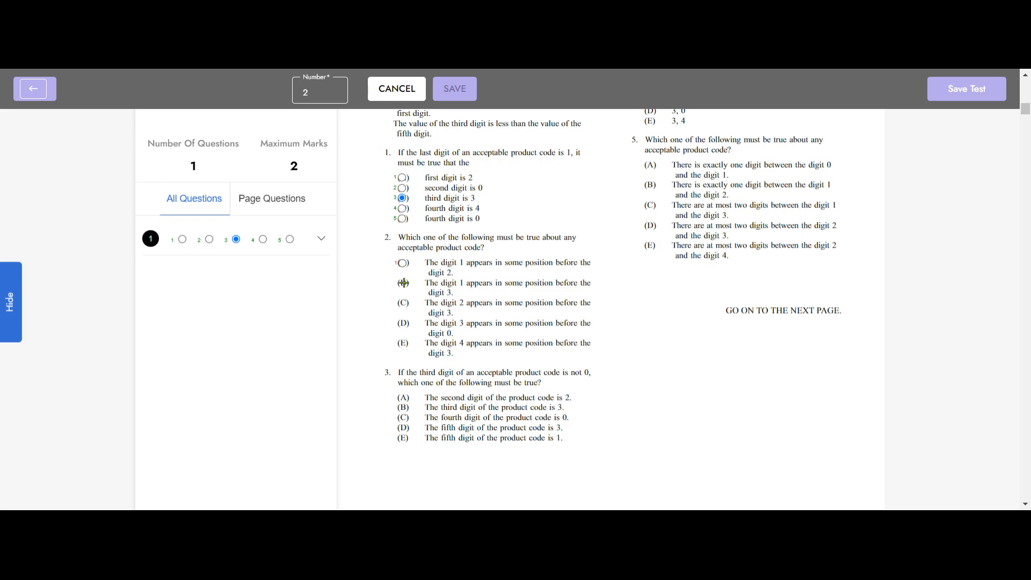
left_click(403, 283)
left_click(402, 303)
left_click(403, 323)
left_click(404, 342)
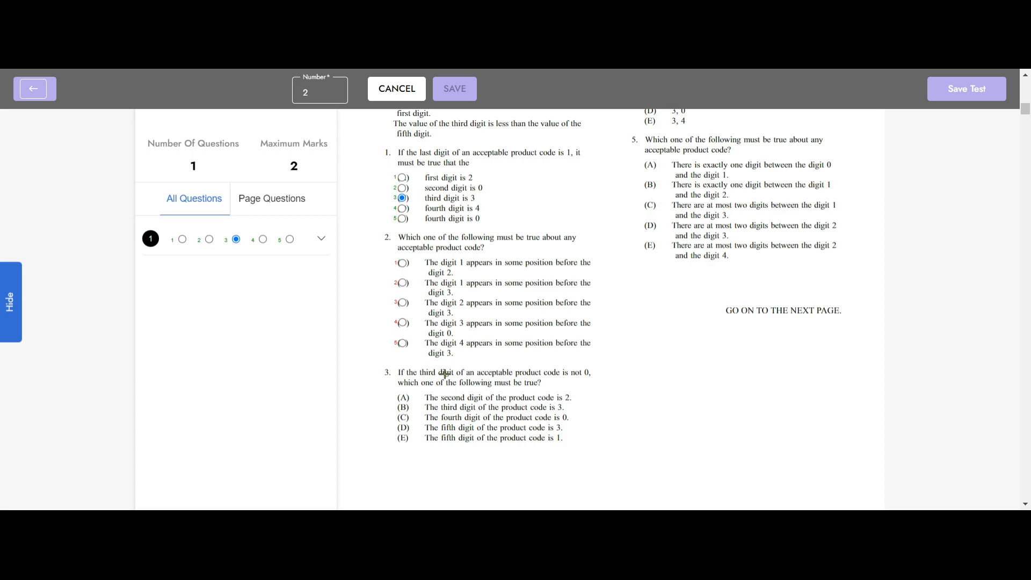
left_click(403, 342)
left_click(454, 89)
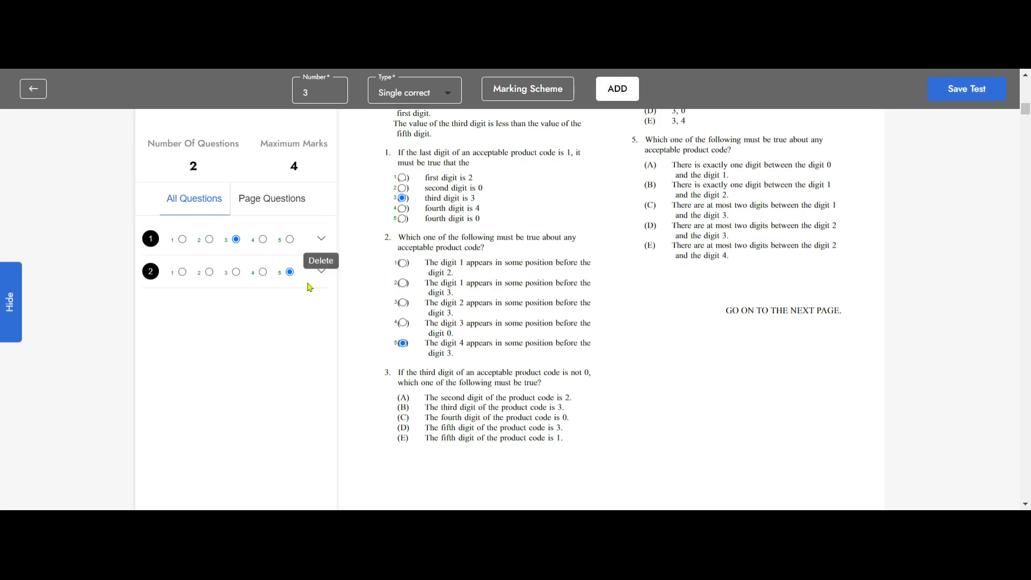
Review question 1's marking details and try switching its correct answer to option 2 and back to option 3
left_click(324, 240)
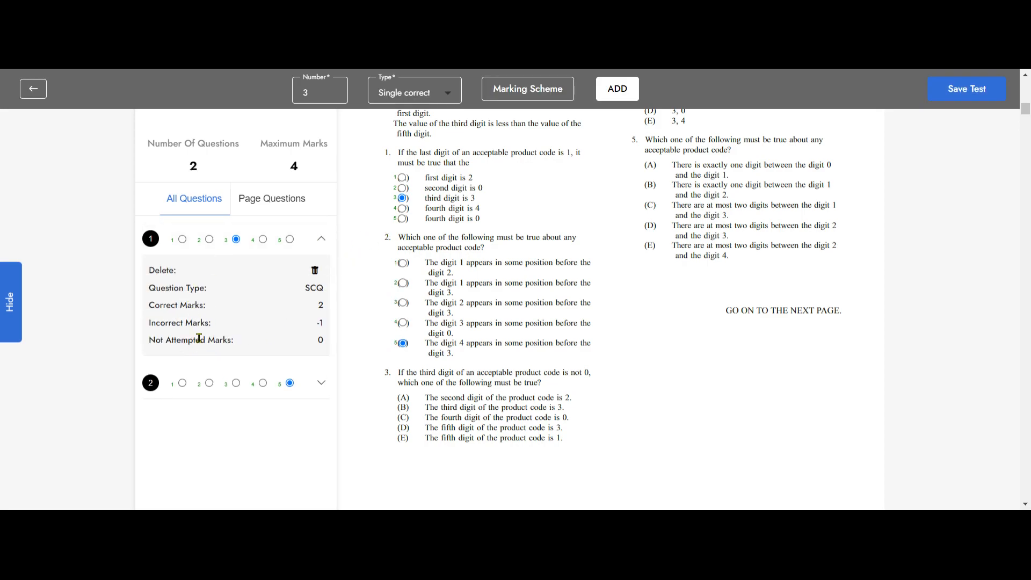
left_click(209, 239)
left_click(236, 239)
left_click(321, 238)
Add question 3 with answer bubbles over options A to E, mark option E as correct, and save it
scroll(566, 295, "down", 2)
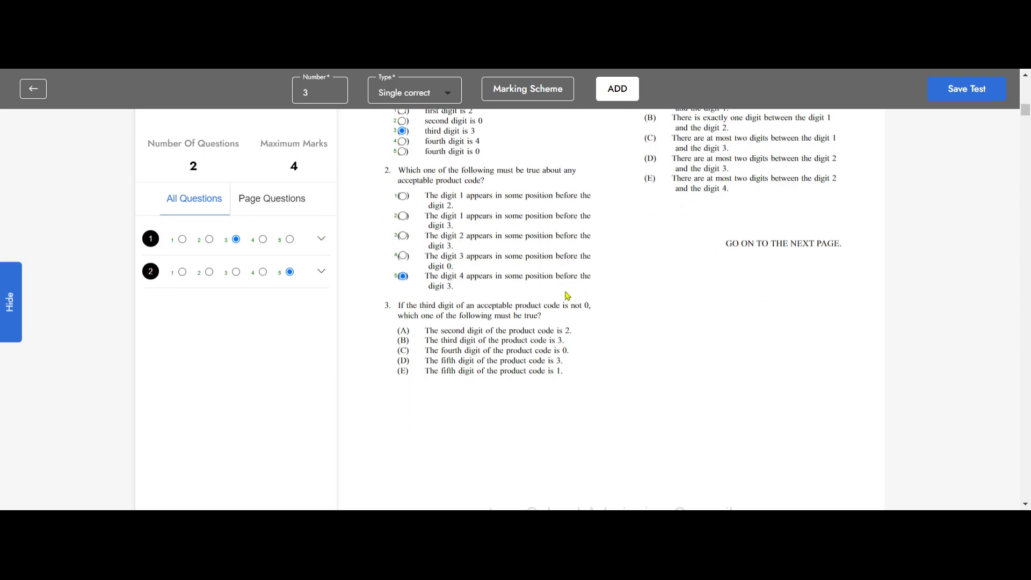
left_click(623, 99)
left_click(402, 329)
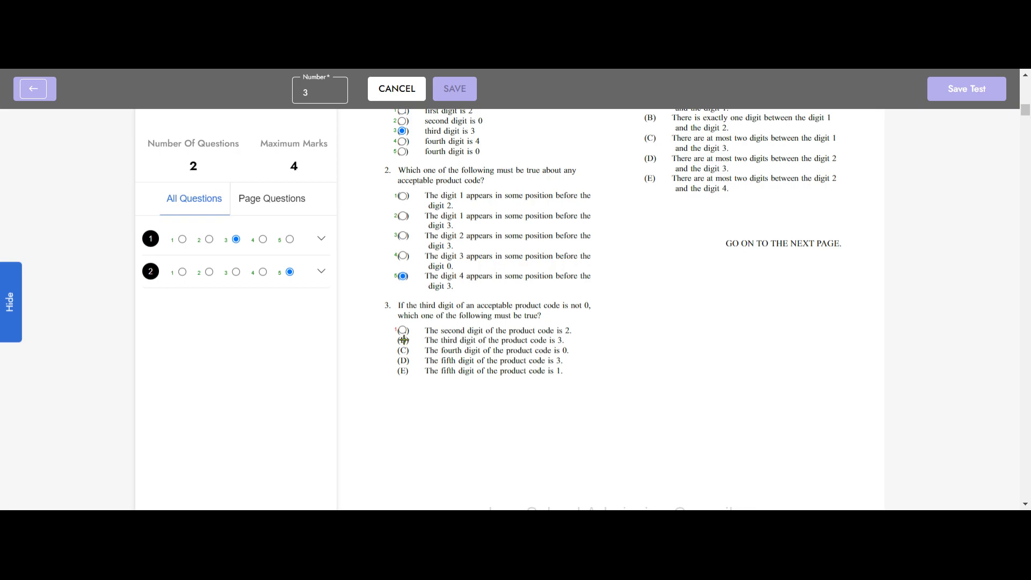
left_click(402, 340)
left_click(402, 351)
left_click(403, 361)
left_click(400, 375)
left_click(401, 373)
left_click(454, 99)
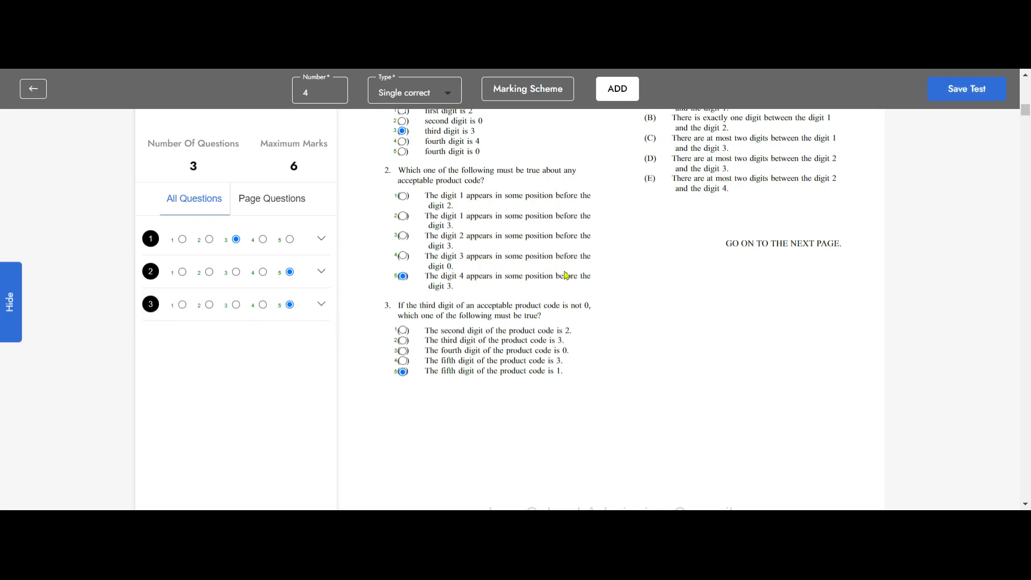
Start saving the test and enter "LSAT Mock Test" as both its title and description
scroll(502, 264, "up", 4)
scroll(524, 288, "down", 2)
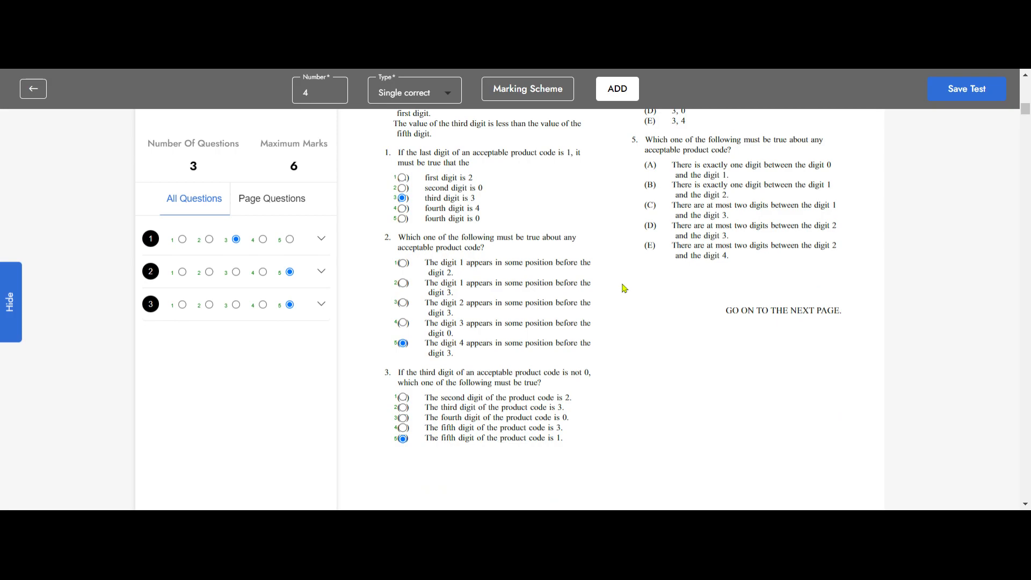
left_click(970, 91)
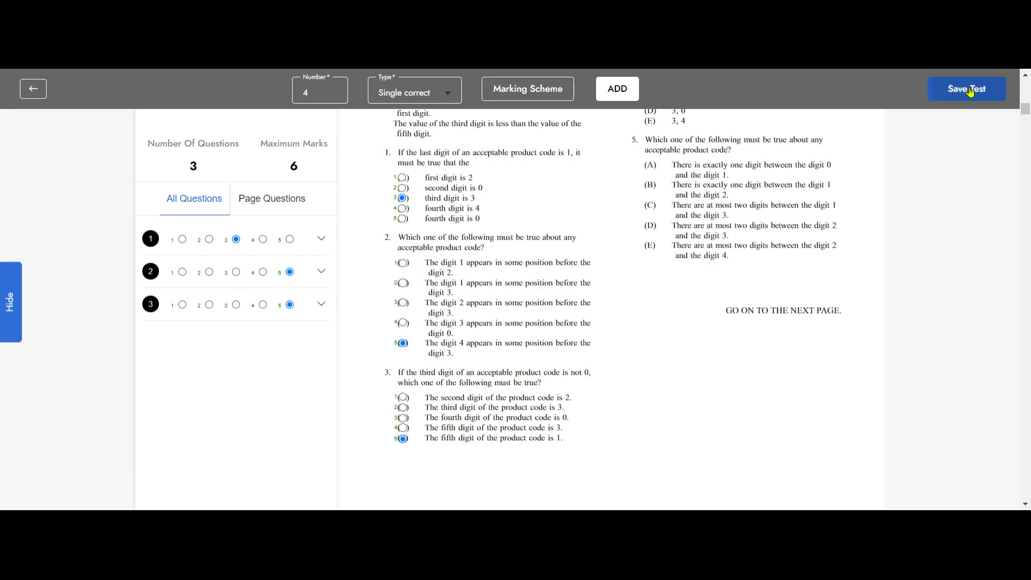
type("LSAT")
type("M")
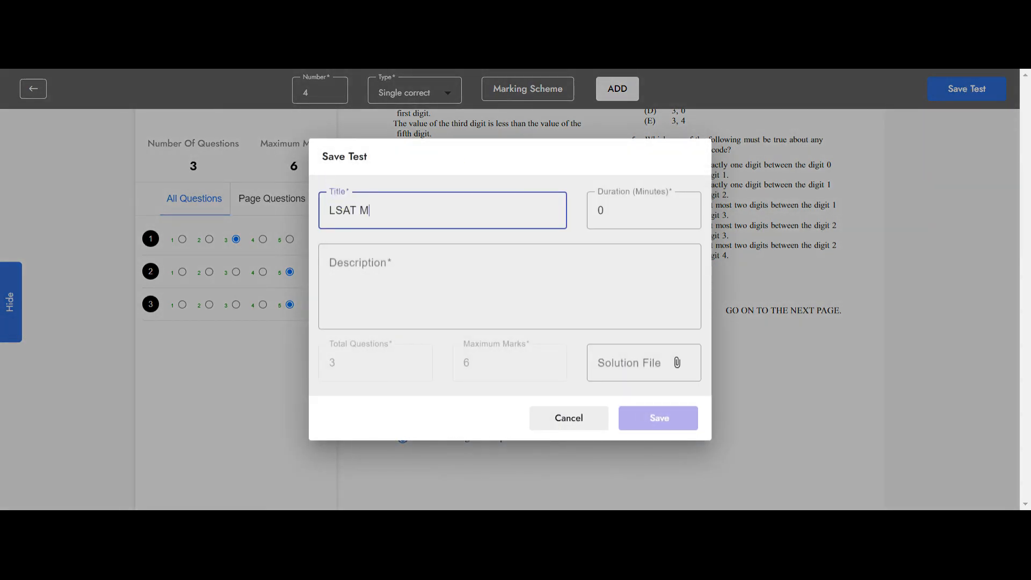
type("ock Test")
left_click_drag(444, 213, 324, 214)
key("ctrl+c")
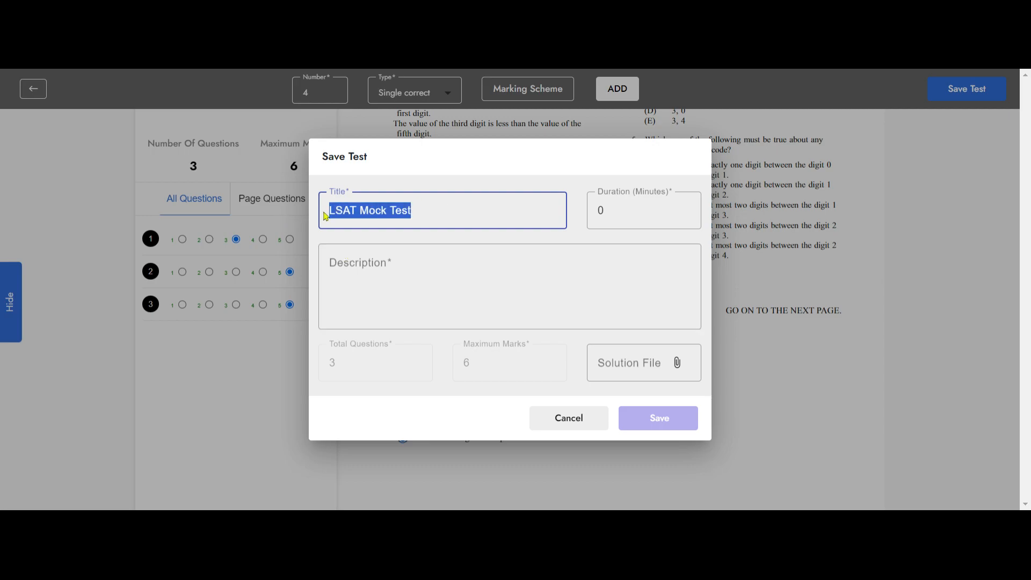
left_click(387, 274)
key("ctrl+v")
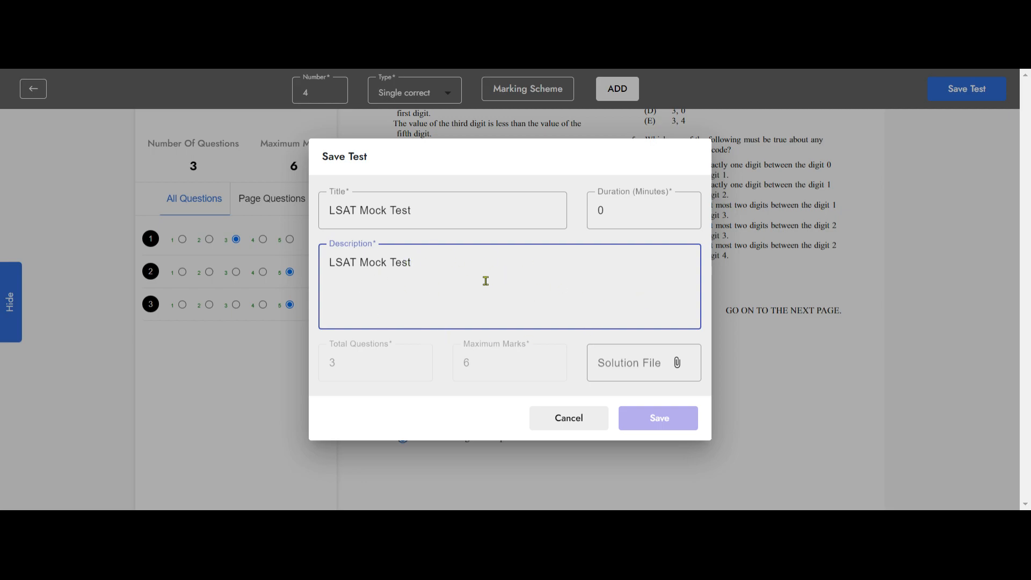
Set the test duration to 35 minutes
key("shift+Tab")
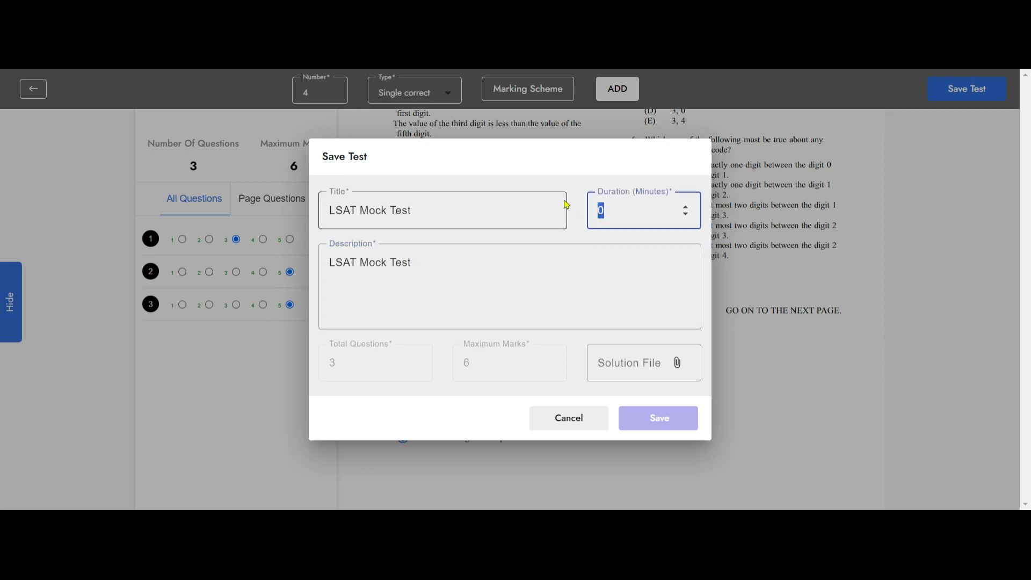
type("25")
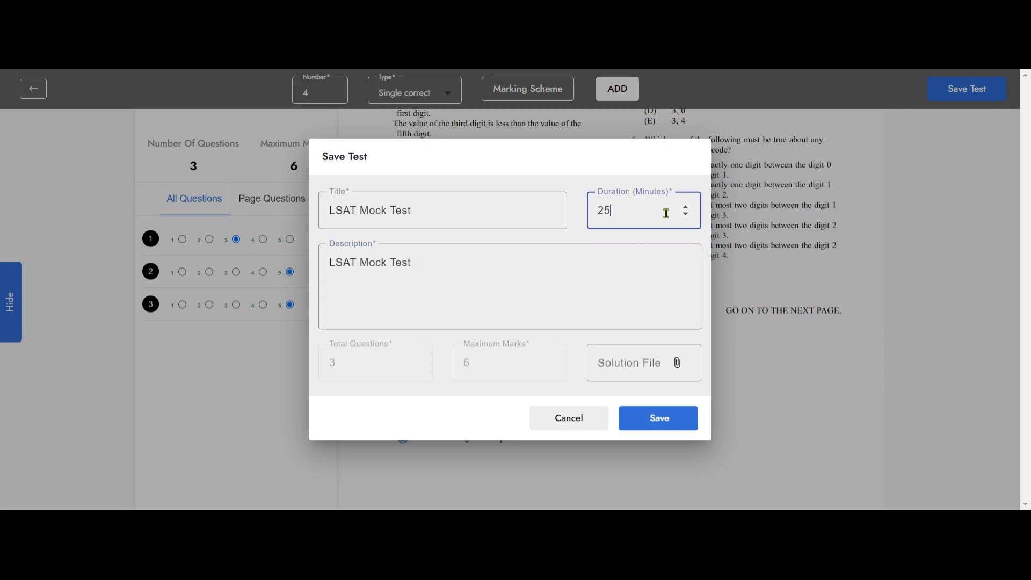
double_click(619, 212)
type("35")
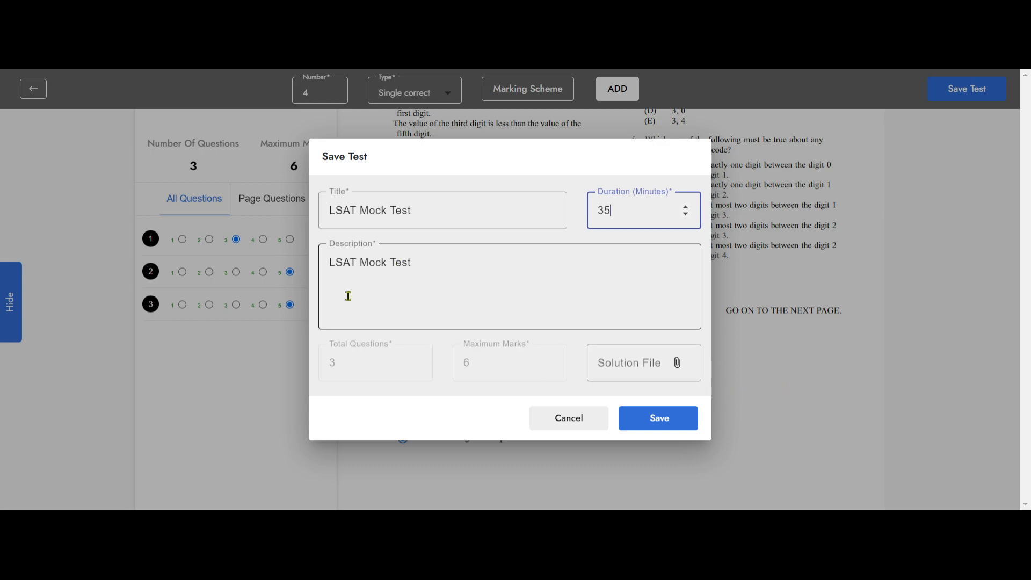
Attach the LSAT practice file as the solution file and save the test
left_click(677, 368)
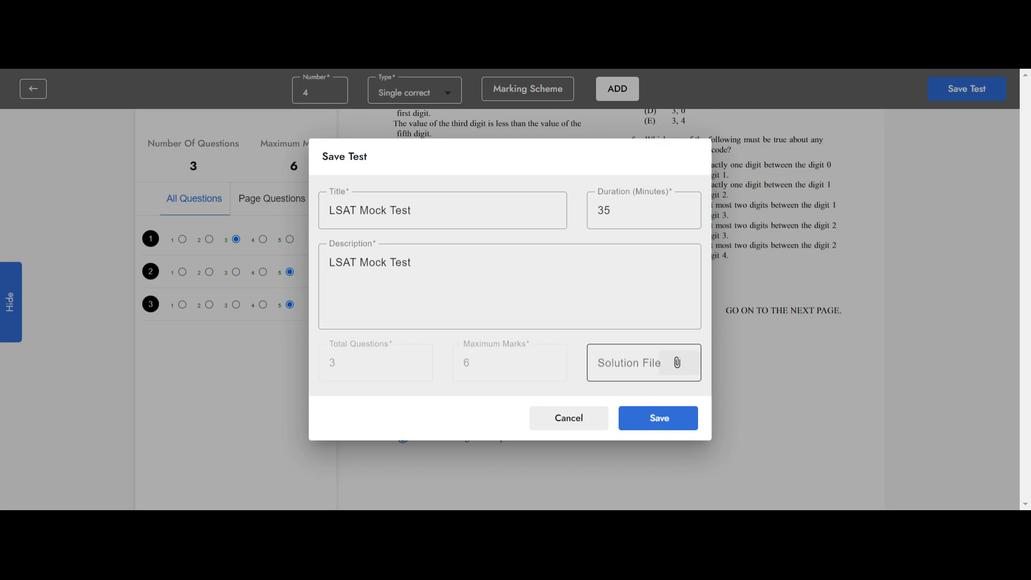
left_click(858, 344)
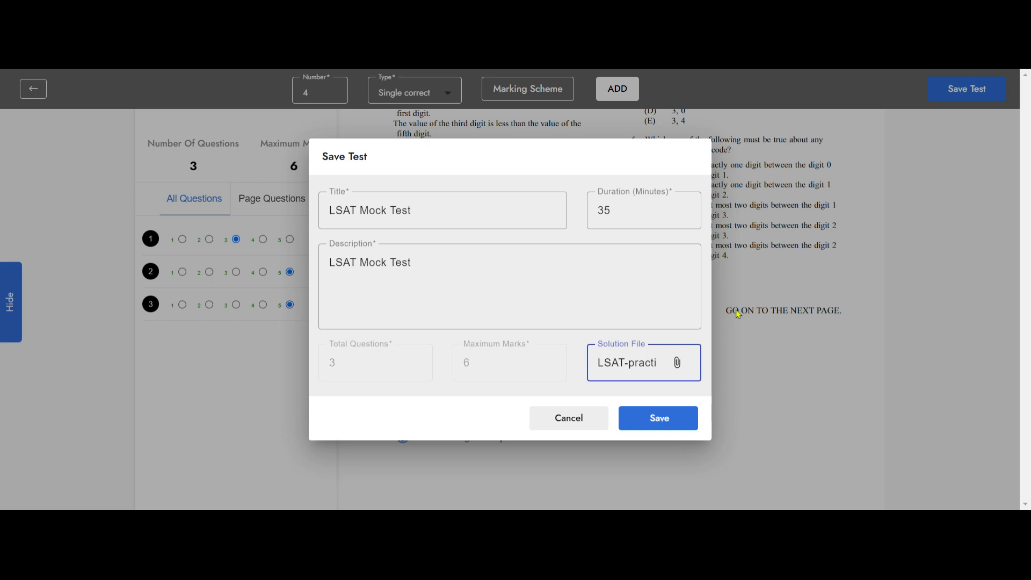
left_click(665, 422)
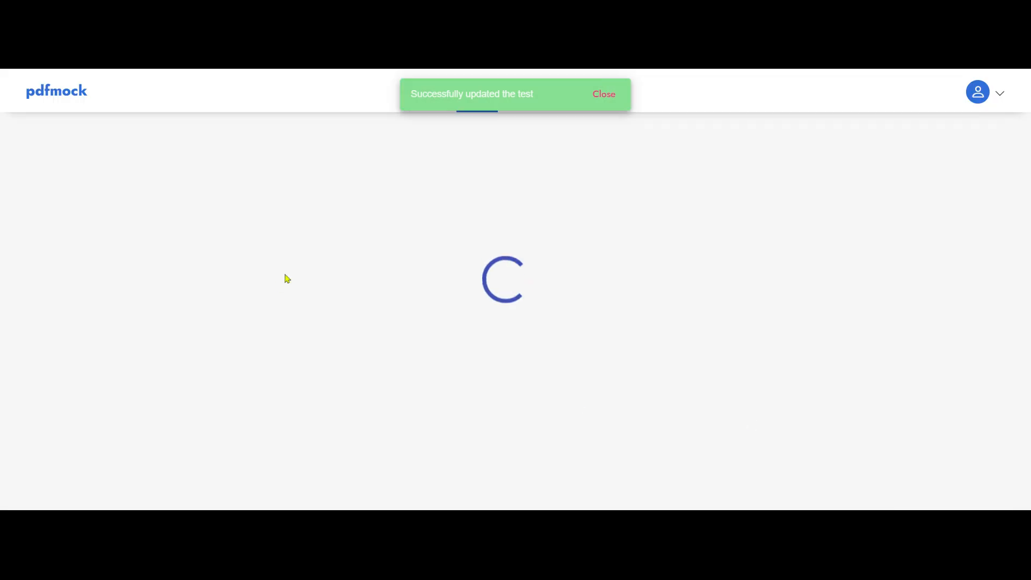
Open the details of LSAT Mock Test and view its sharing form, closing the form without sharing
left_click(202, 230)
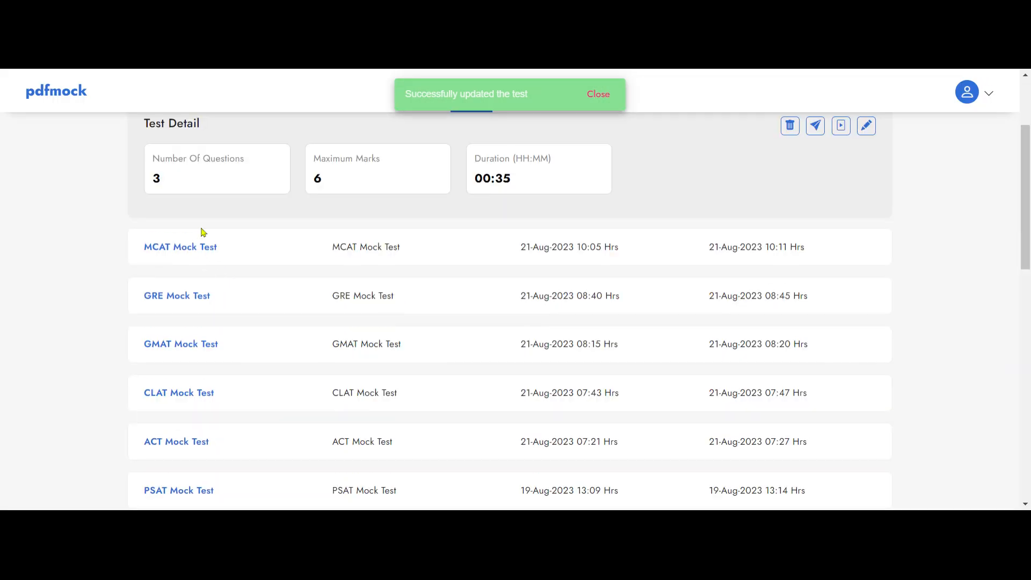
scroll(580, 247, "up", 3)
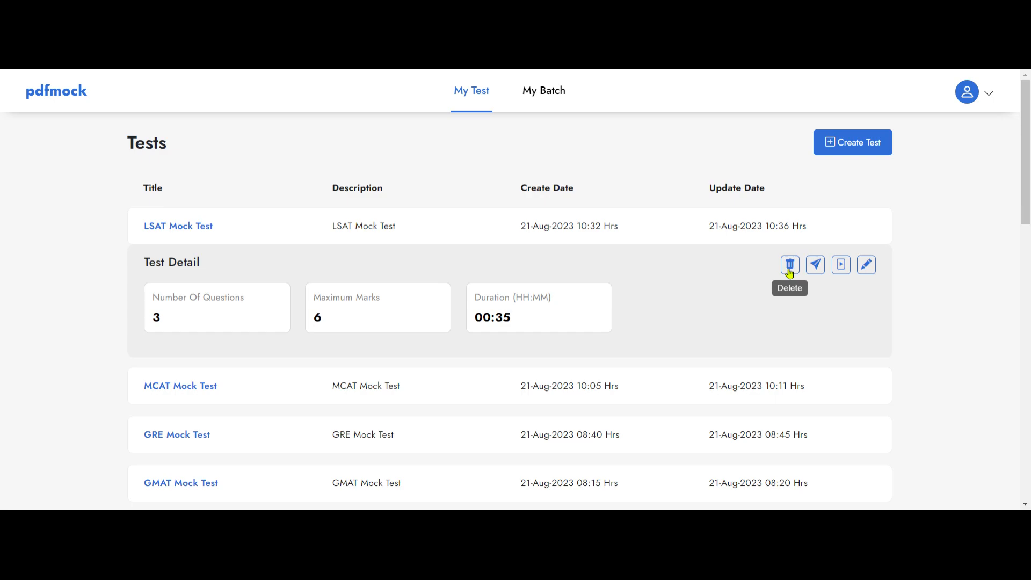
left_click(817, 269)
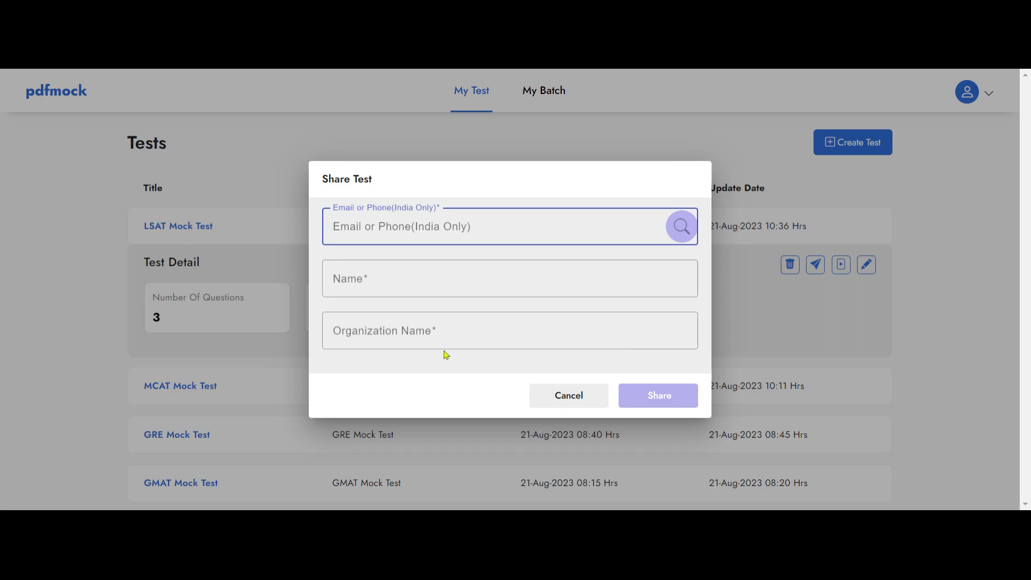
left_click(558, 401)
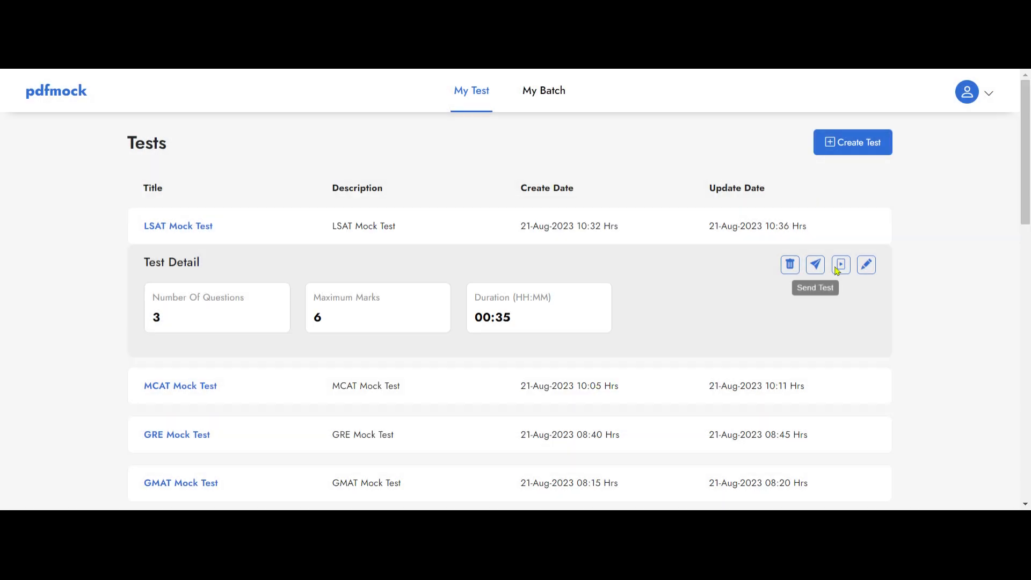
Start scheduling LSAT Mock Test and assign it to the NEET Fresher and NEET Non Fresher batches
left_click(841, 265)
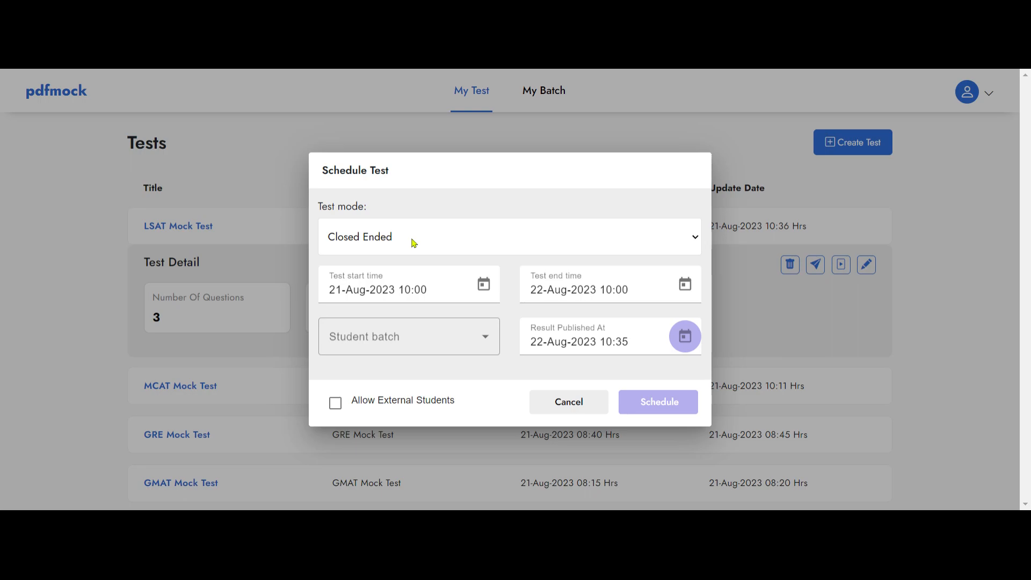
left_click(414, 243)
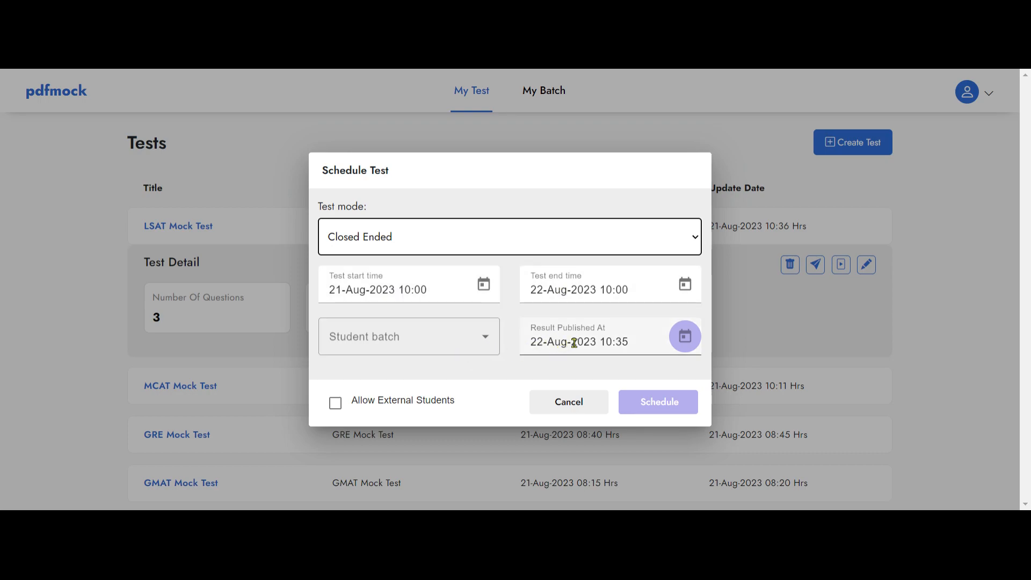
left_click(486, 346)
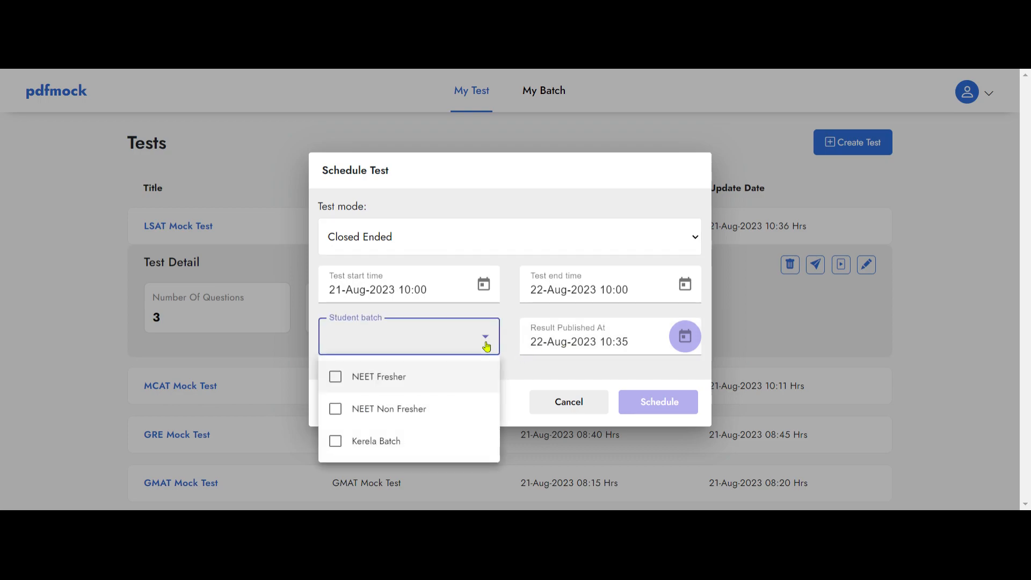
left_click(384, 374)
left_click(380, 406)
left_click(528, 383)
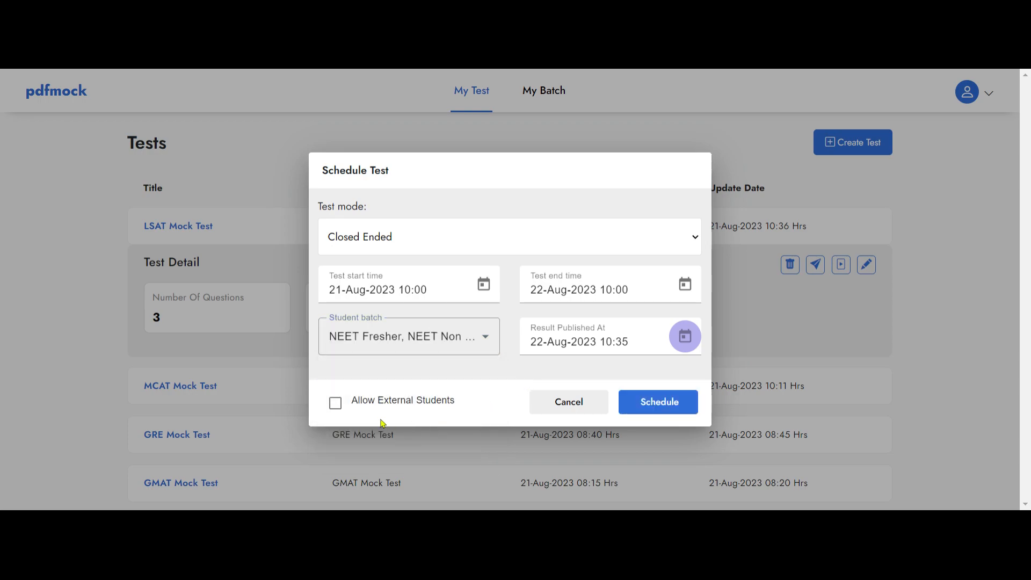
Set the test mode to Open Ended with external students allowed, and schedule the test
left_click(437, 245)
left_click(436, 261)
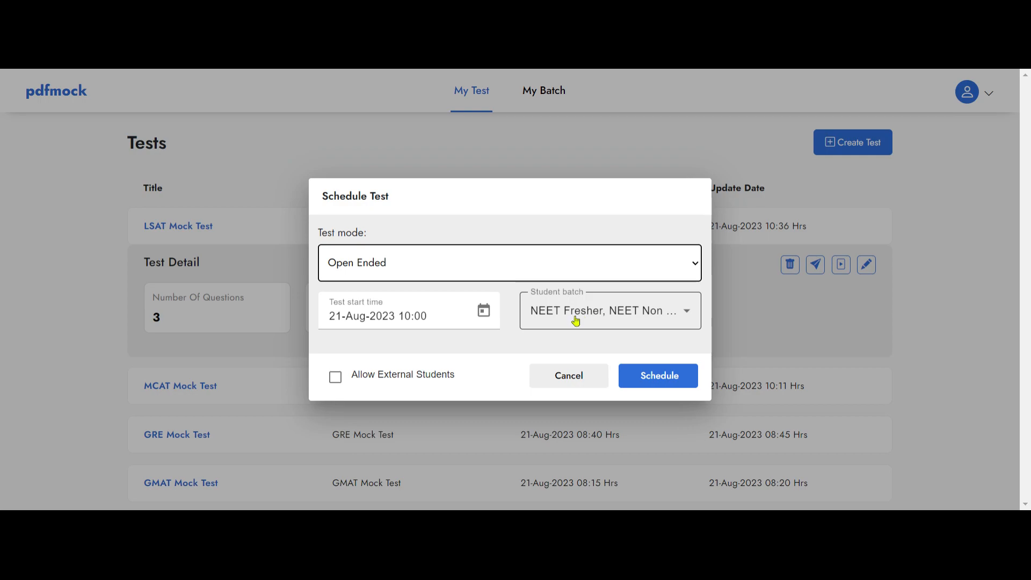
left_click(334, 379)
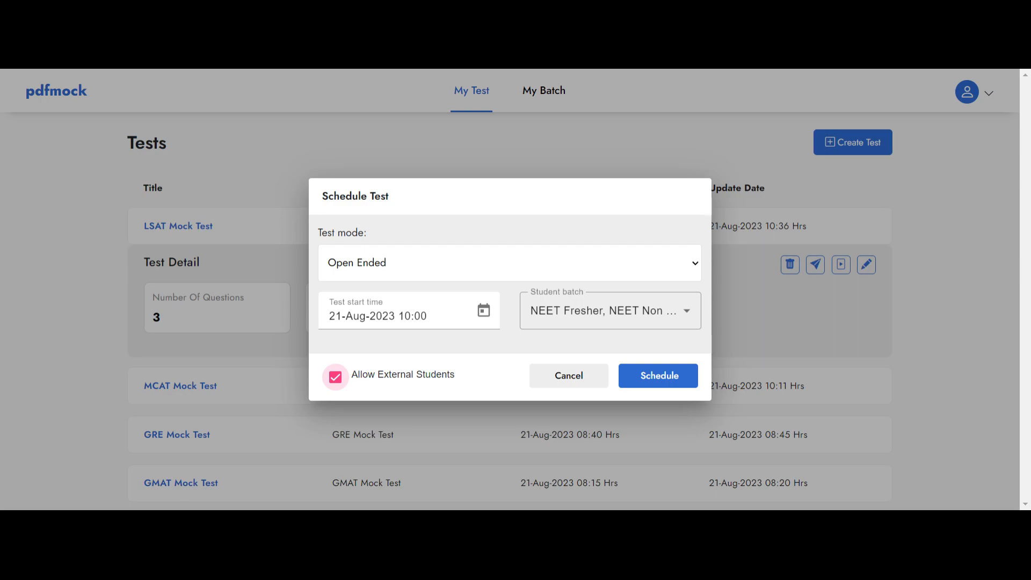
left_click(653, 375)
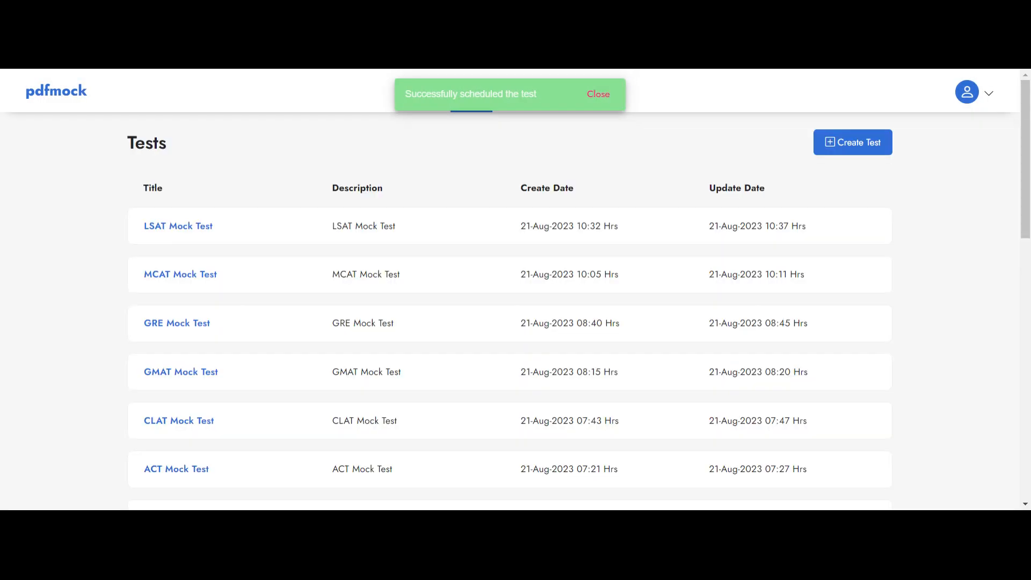
Review the schedule details, test URL, QR code and schedule history of LSAT Mock Test
scroll(179, 231, "down", 2)
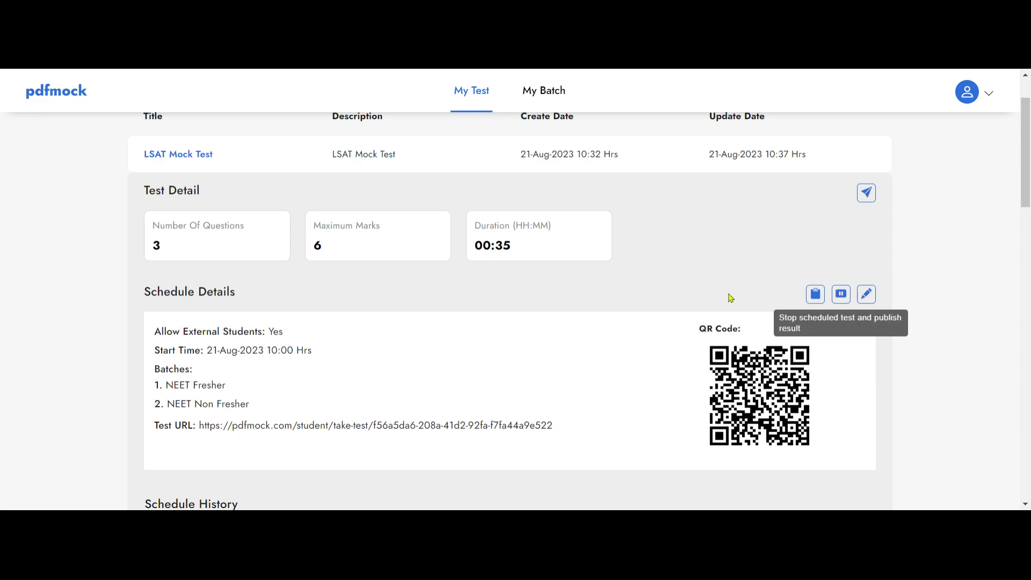
scroll(583, 304, "down", 2)
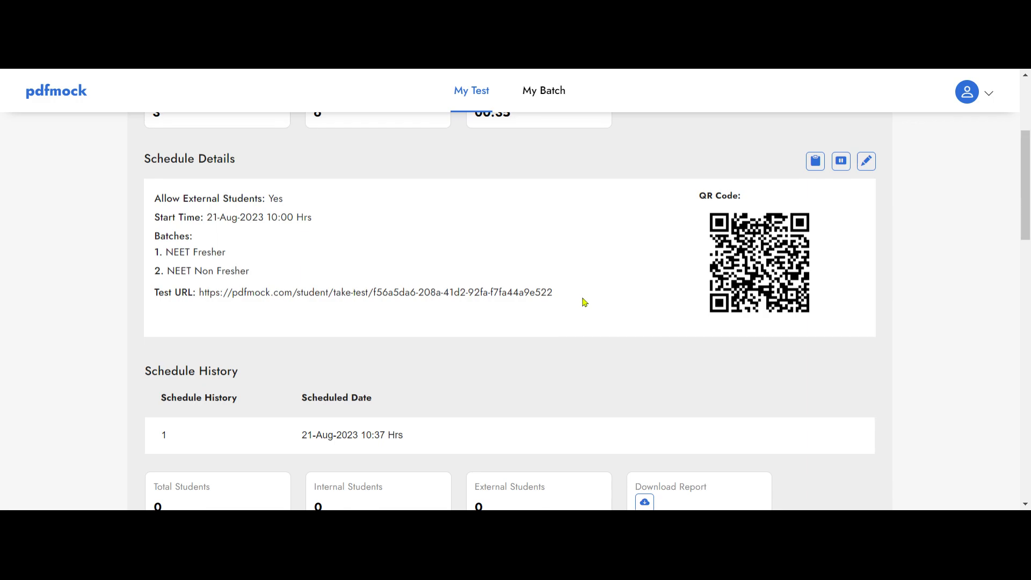
scroll(585, 303, "up", 4)
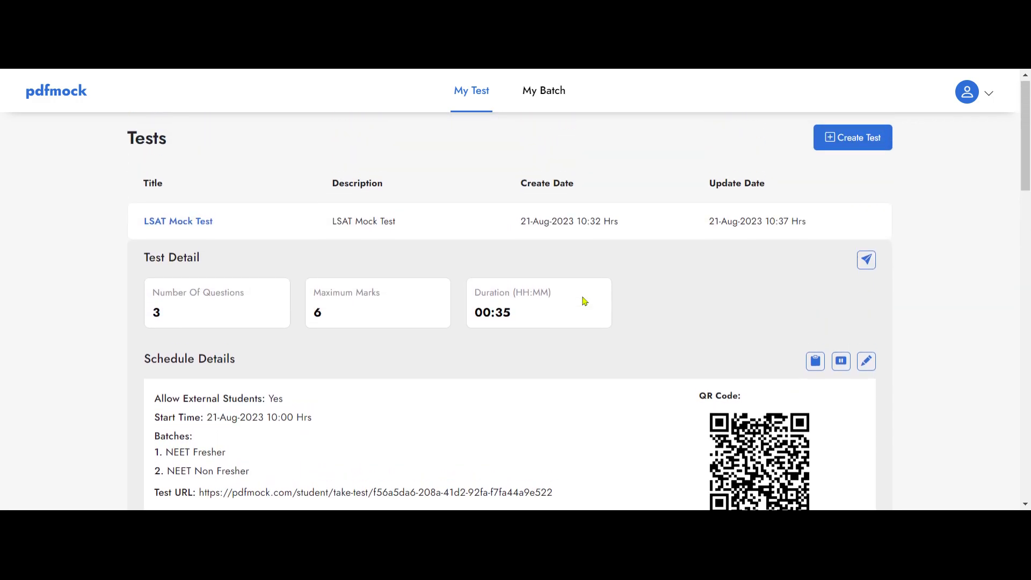